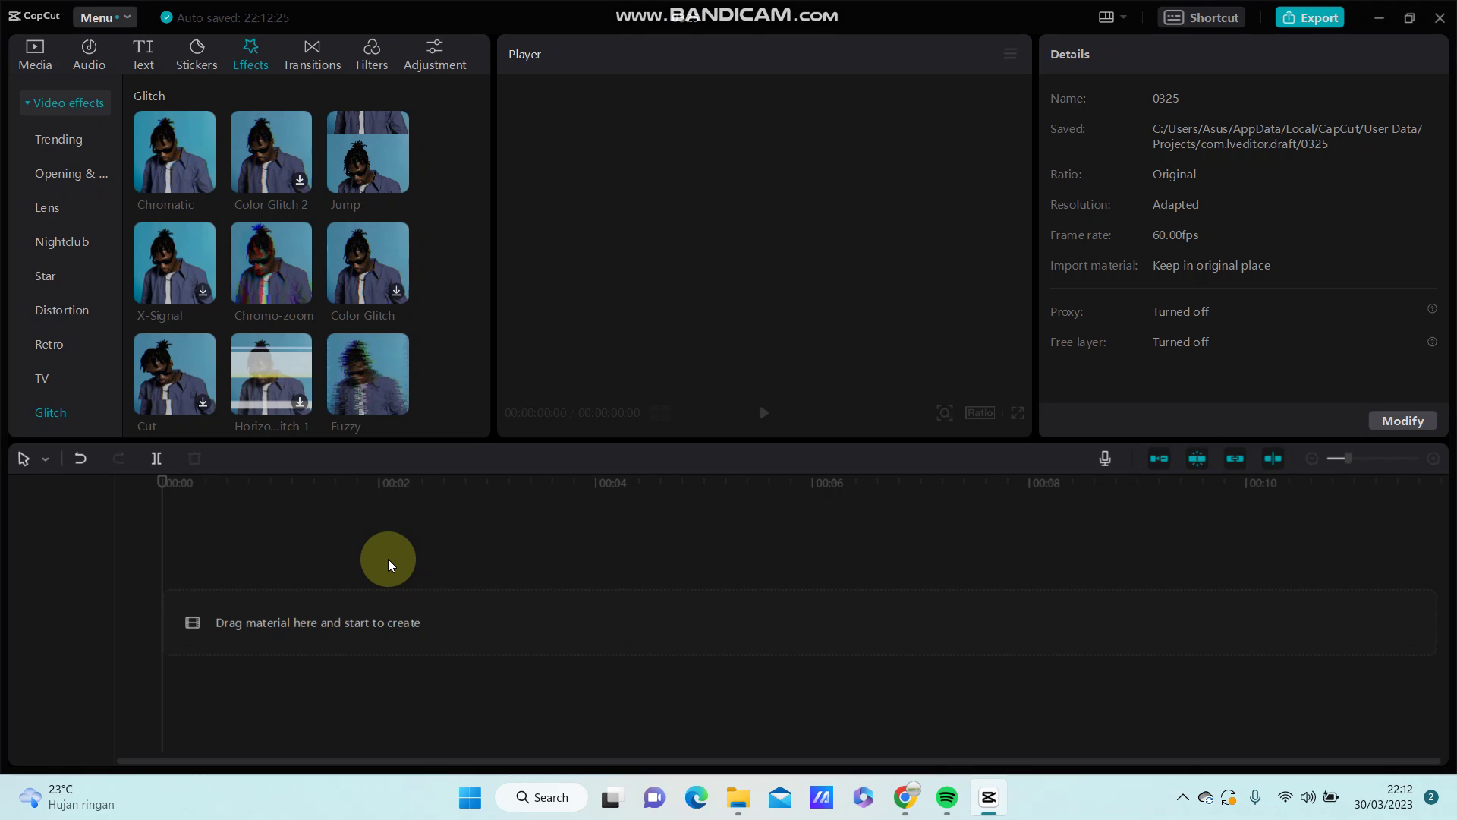
Switch the left panel to the Media library to show the six imported images
left_click(36, 65)
mouse_move(320, 263)
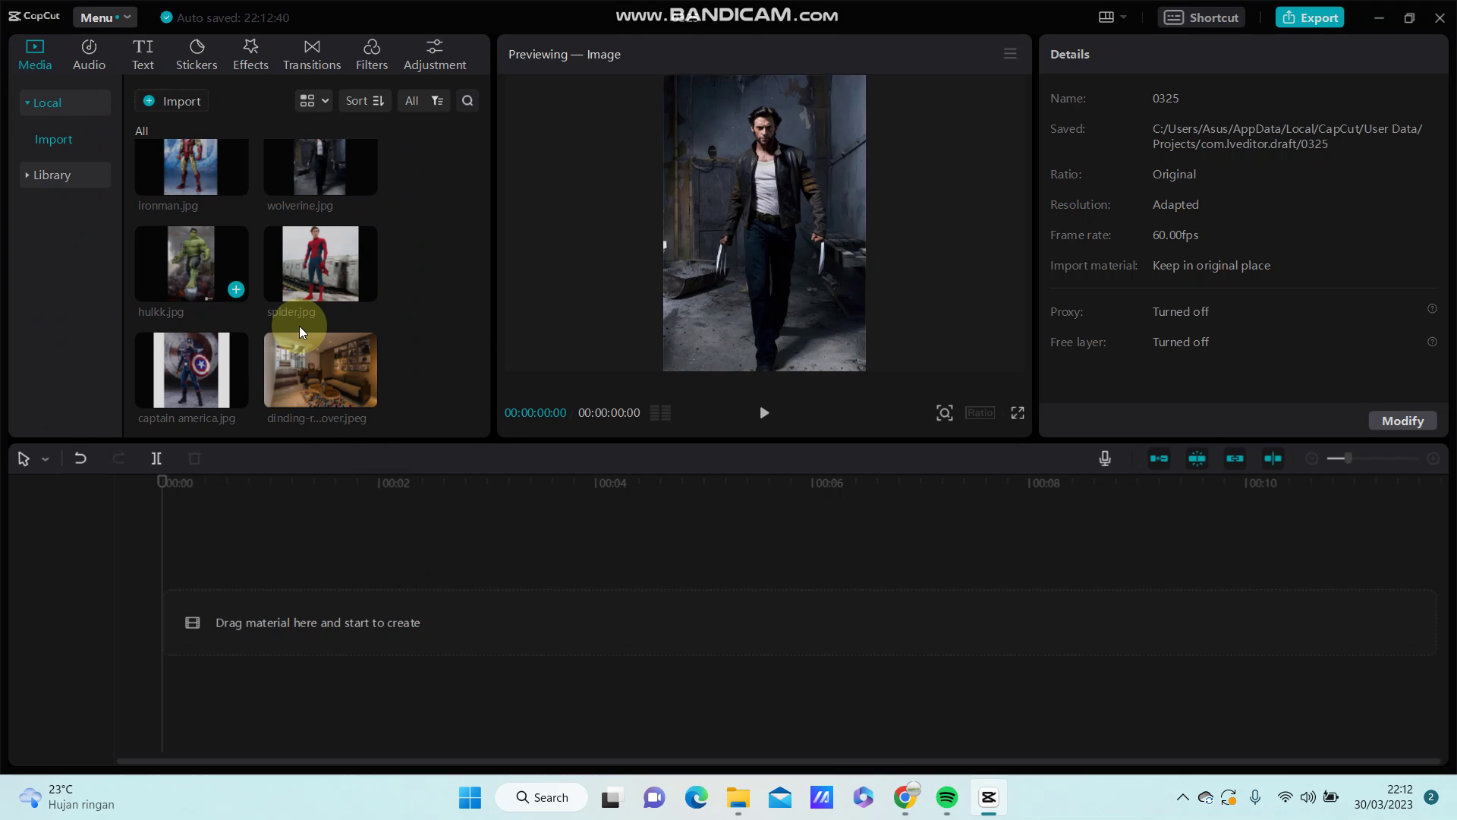
scroll(296, 410, "up", 1)
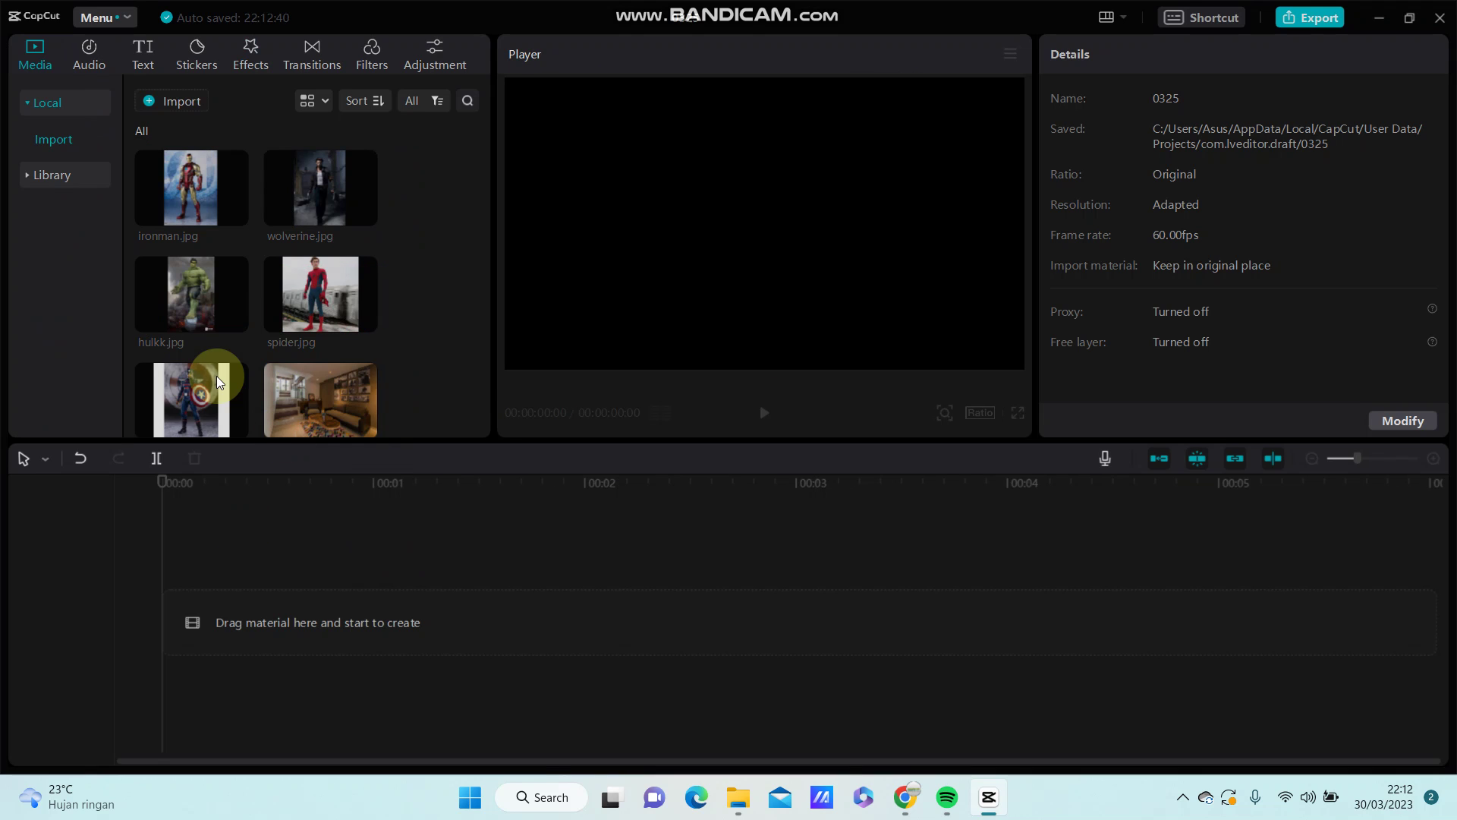
scroll(240, 325, "down", 1)
scroll(220, 318, "up", 1)
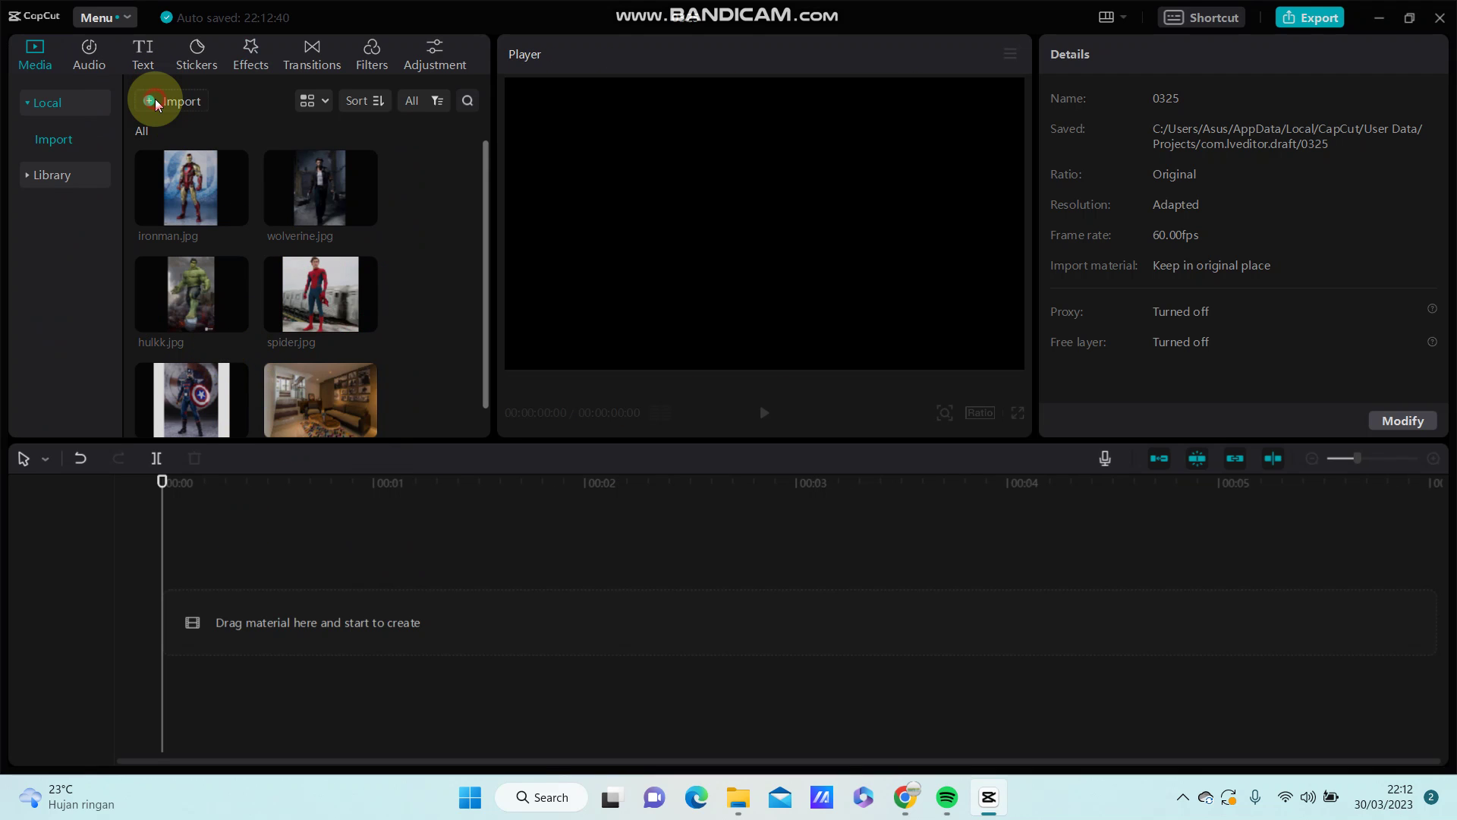
Import the depositphotos green-screen businessman image from Downloads
left_click(155, 100)
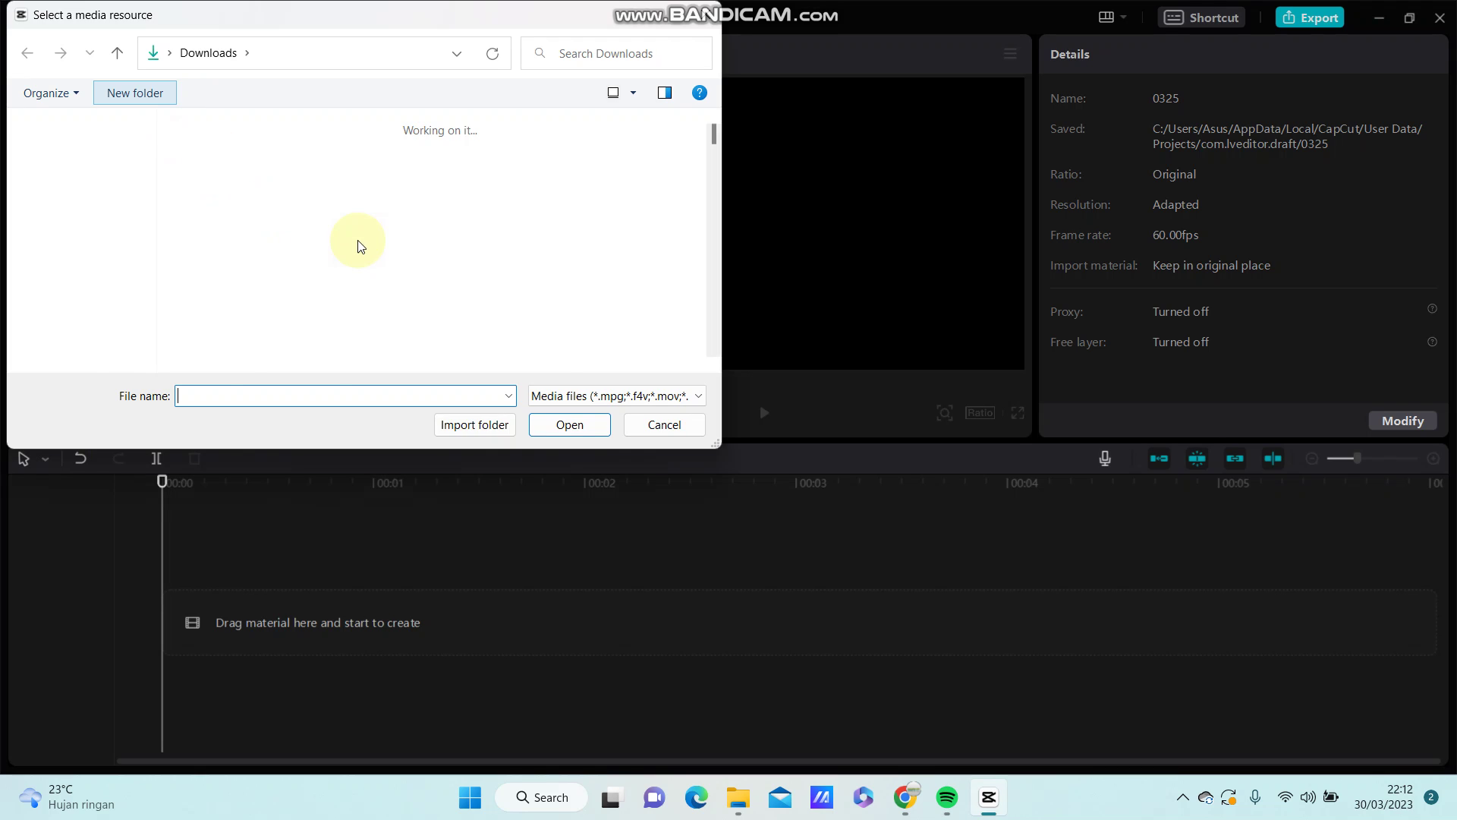
scroll(547, 252, "down", 1)
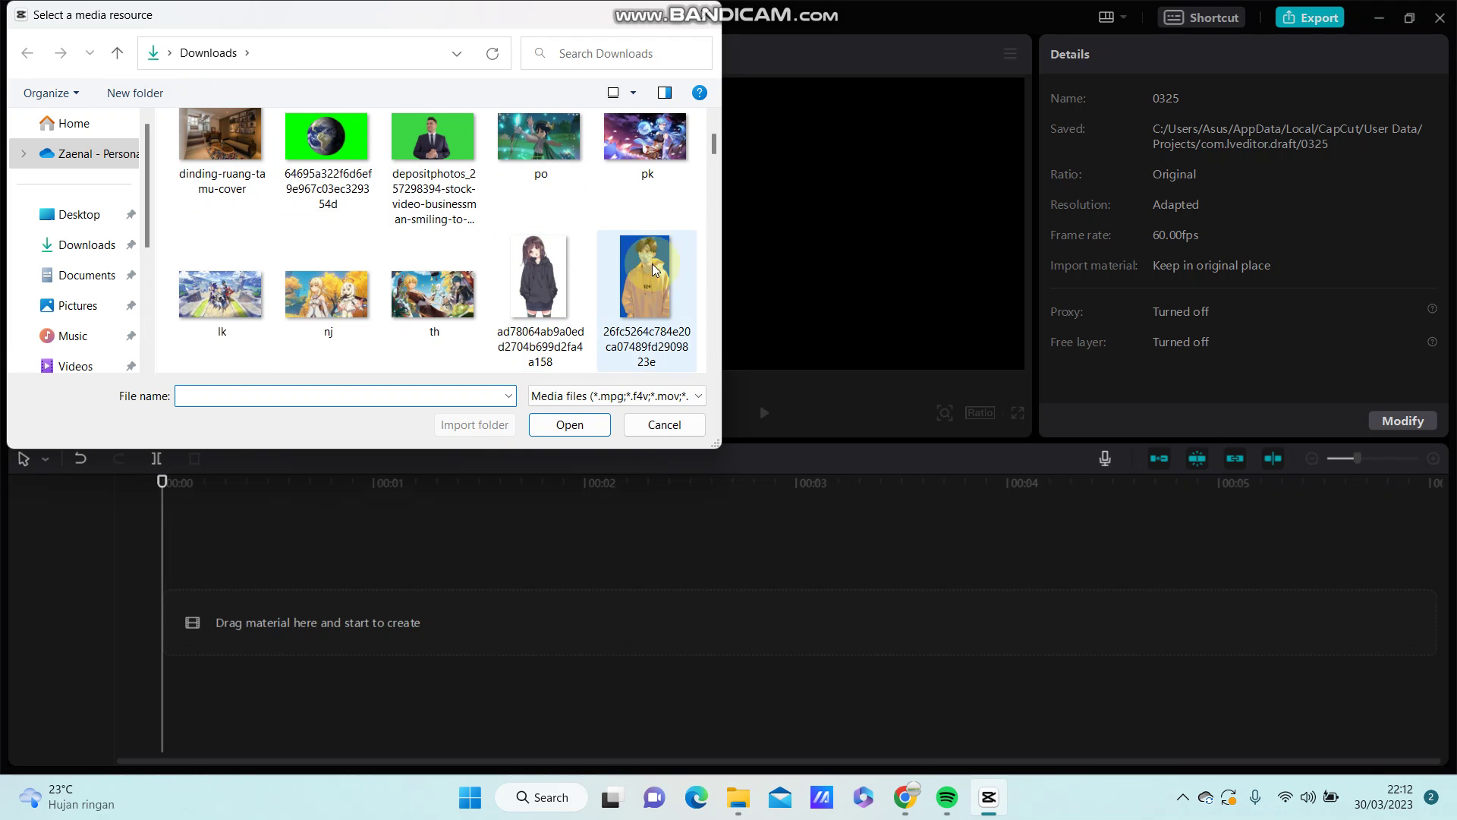
scroll(420, 288, "down", 2)
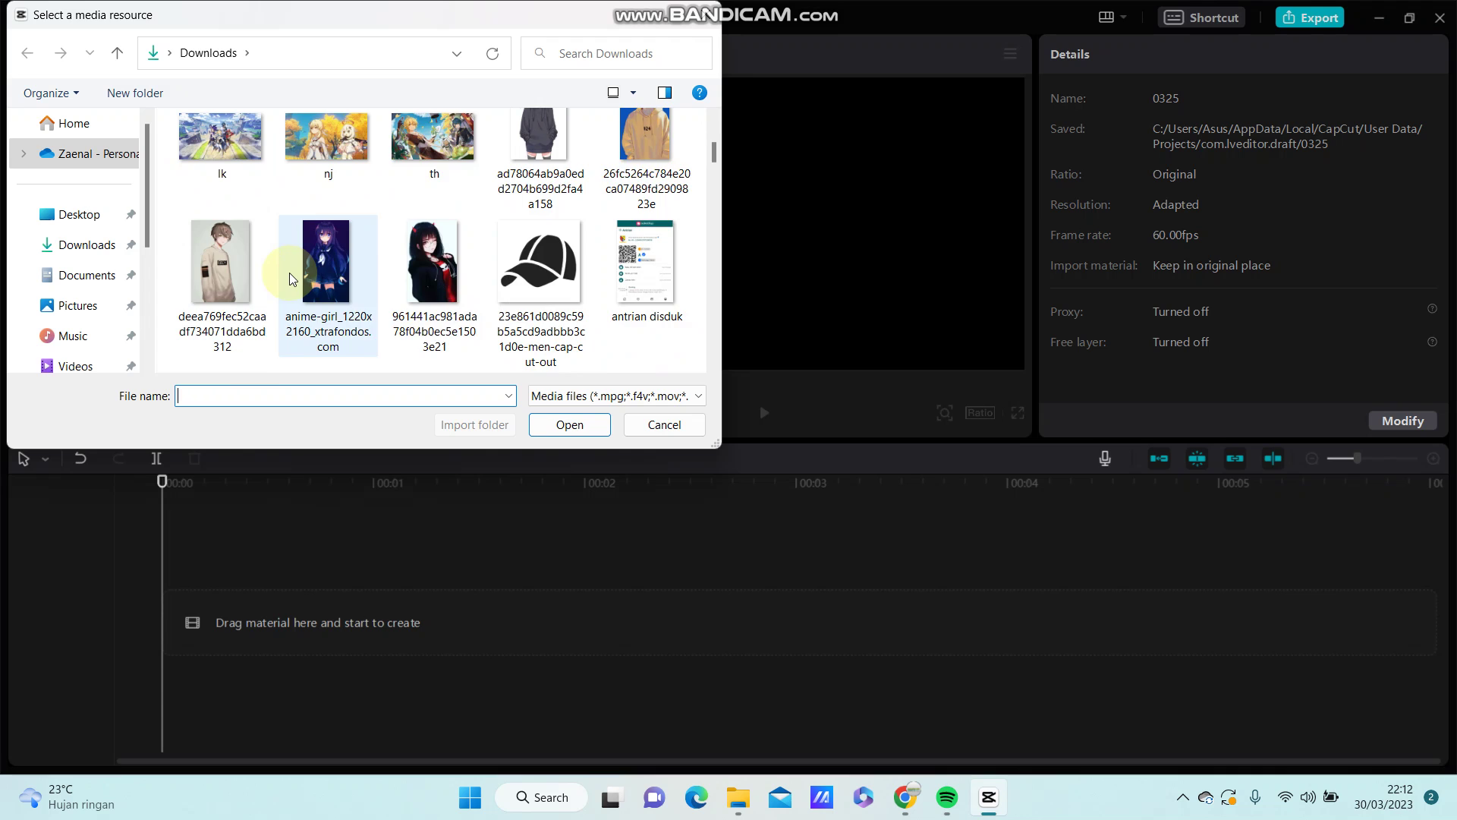
scroll(289, 273, "up", 1)
scroll(289, 276, "up", 2)
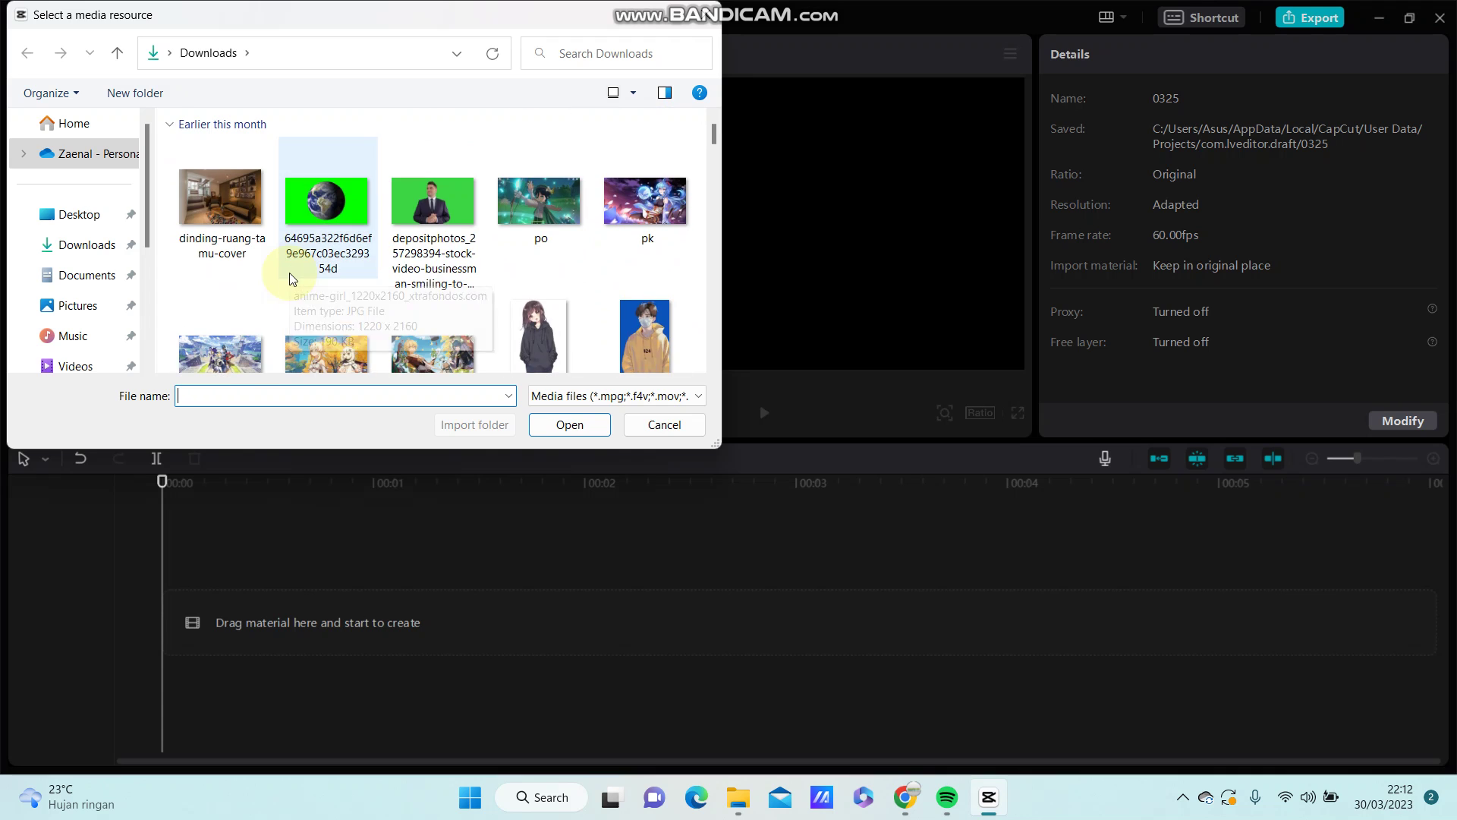
left_click(433, 211)
left_click(558, 425)
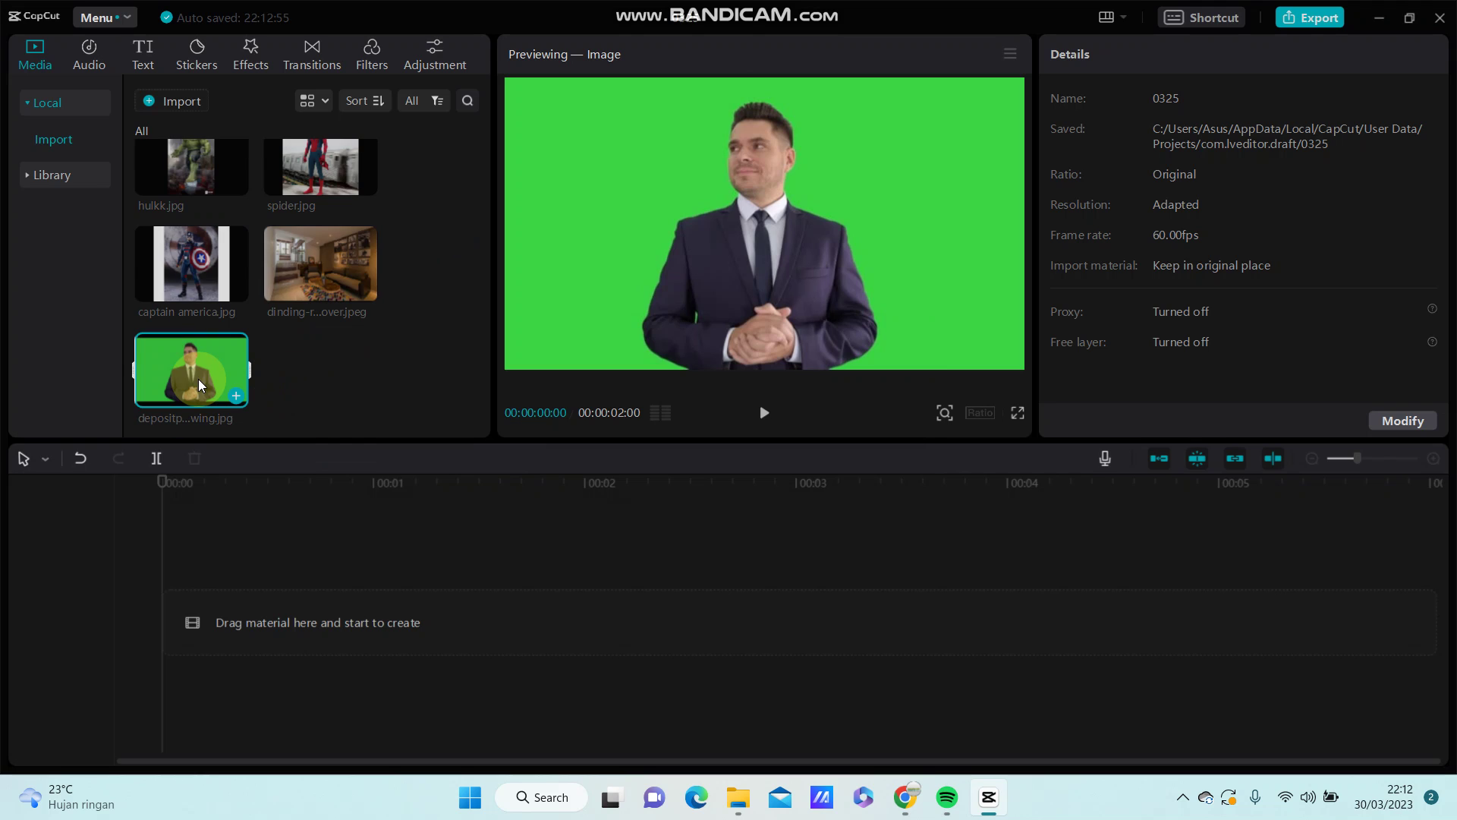
Place the depositphotos businessman photo on the timeline and select the clip
left_click_drag(200, 380, 170, 609)
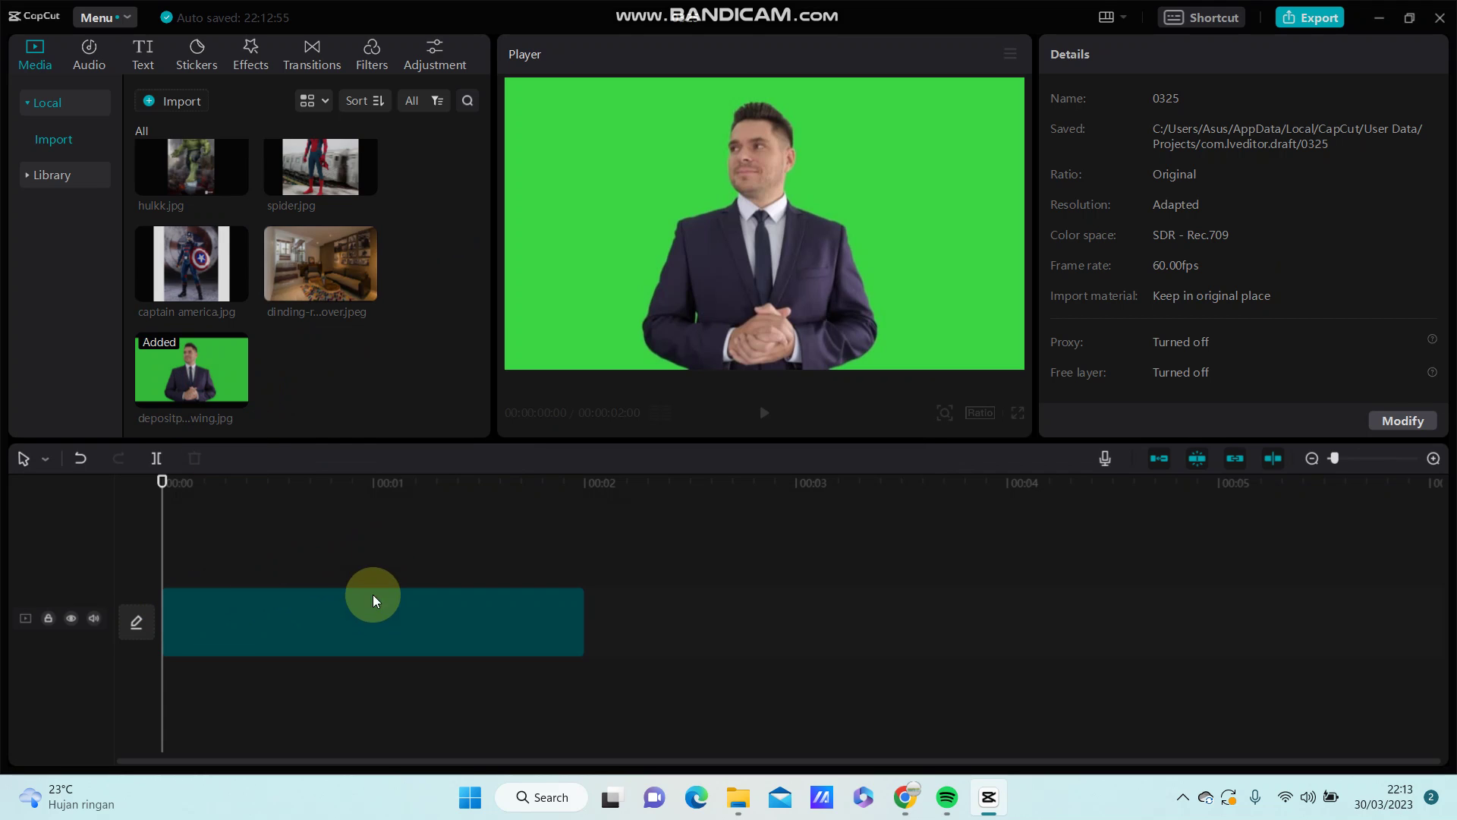
left_click(410, 611)
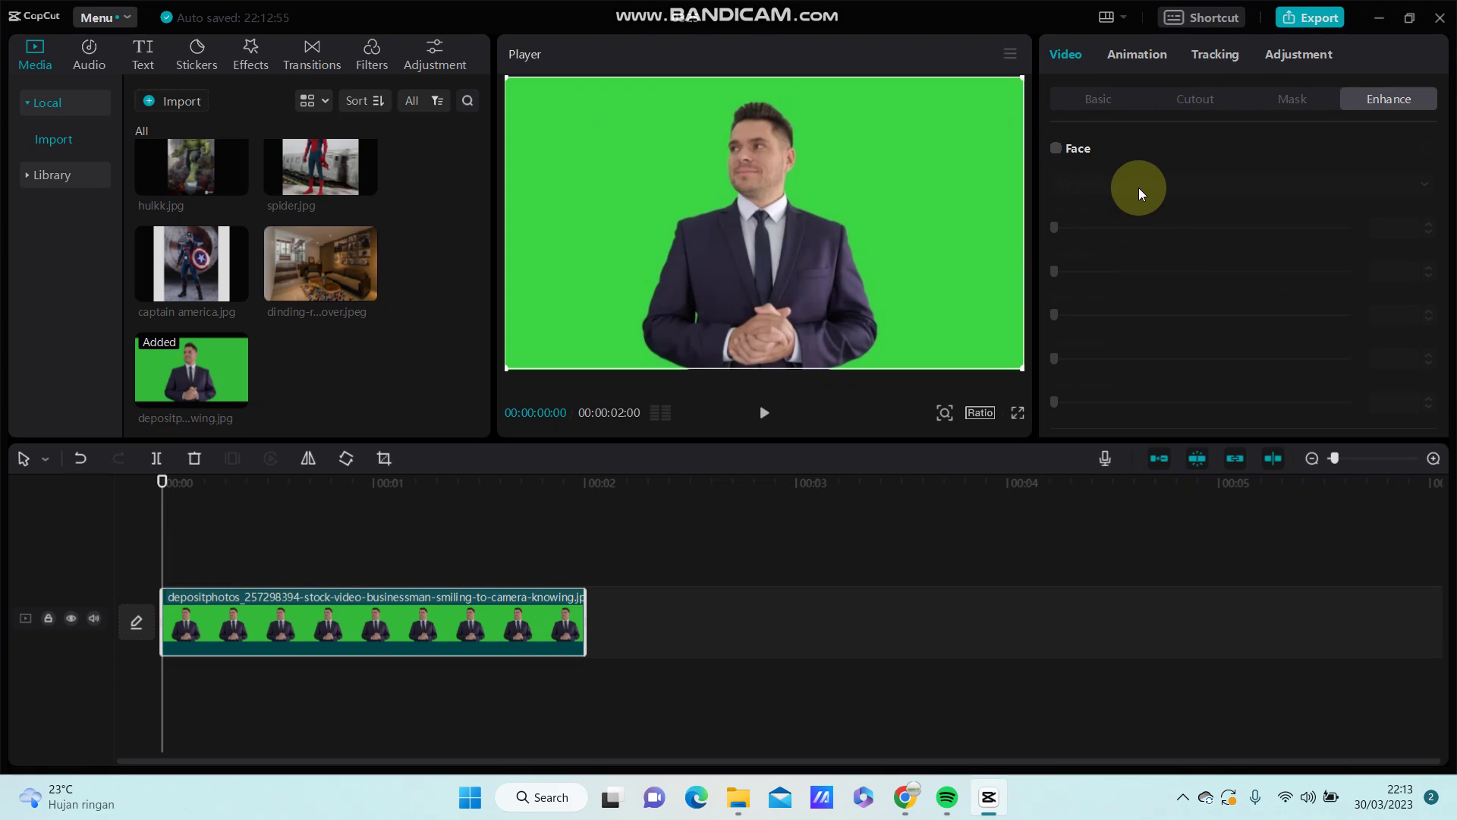
Apply Chroma key sampling the green background, with strength 58 and shadow 56
left_click(1190, 98)
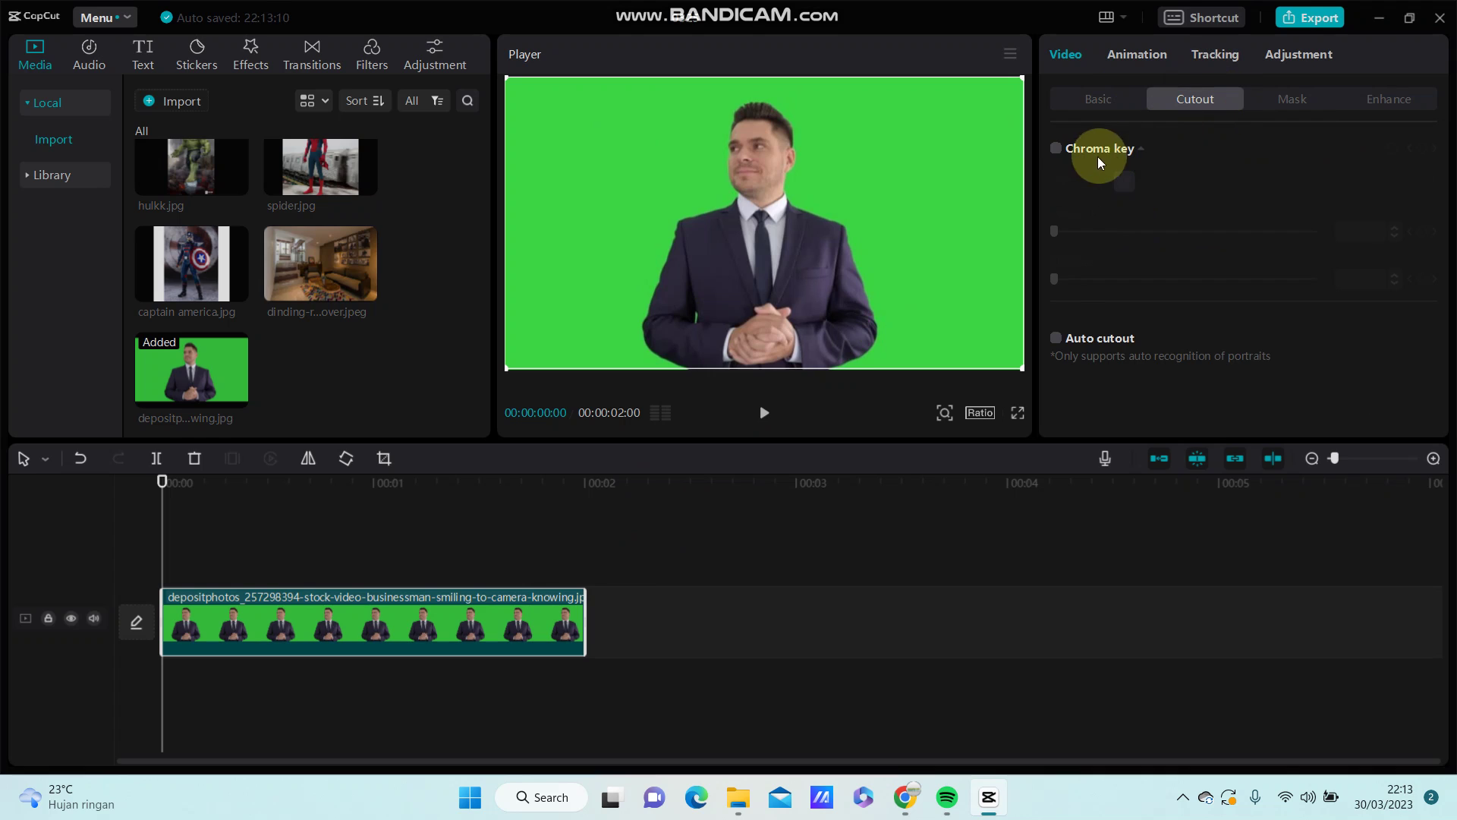
left_click(1054, 150)
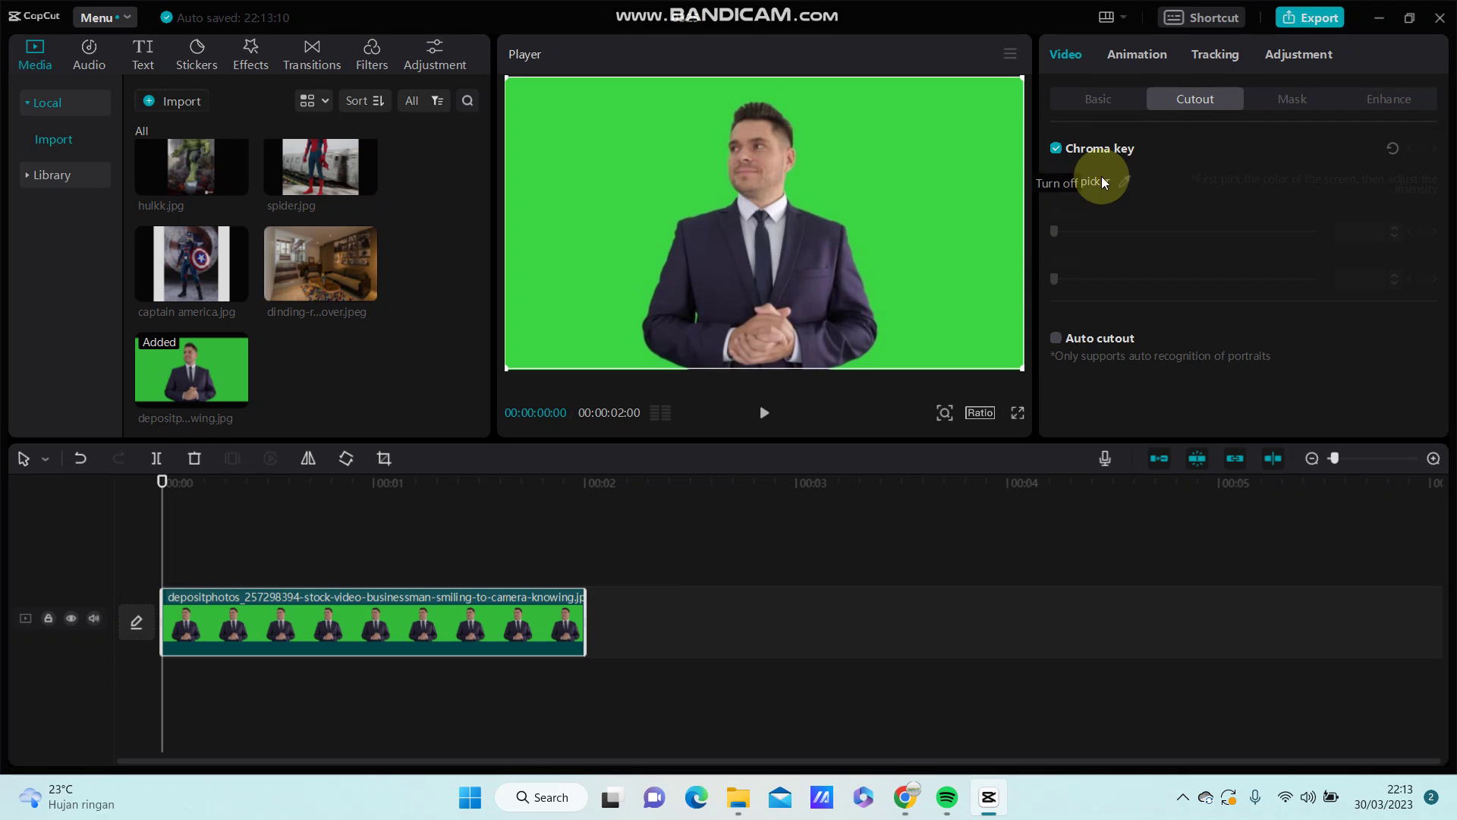
left_click(1125, 186)
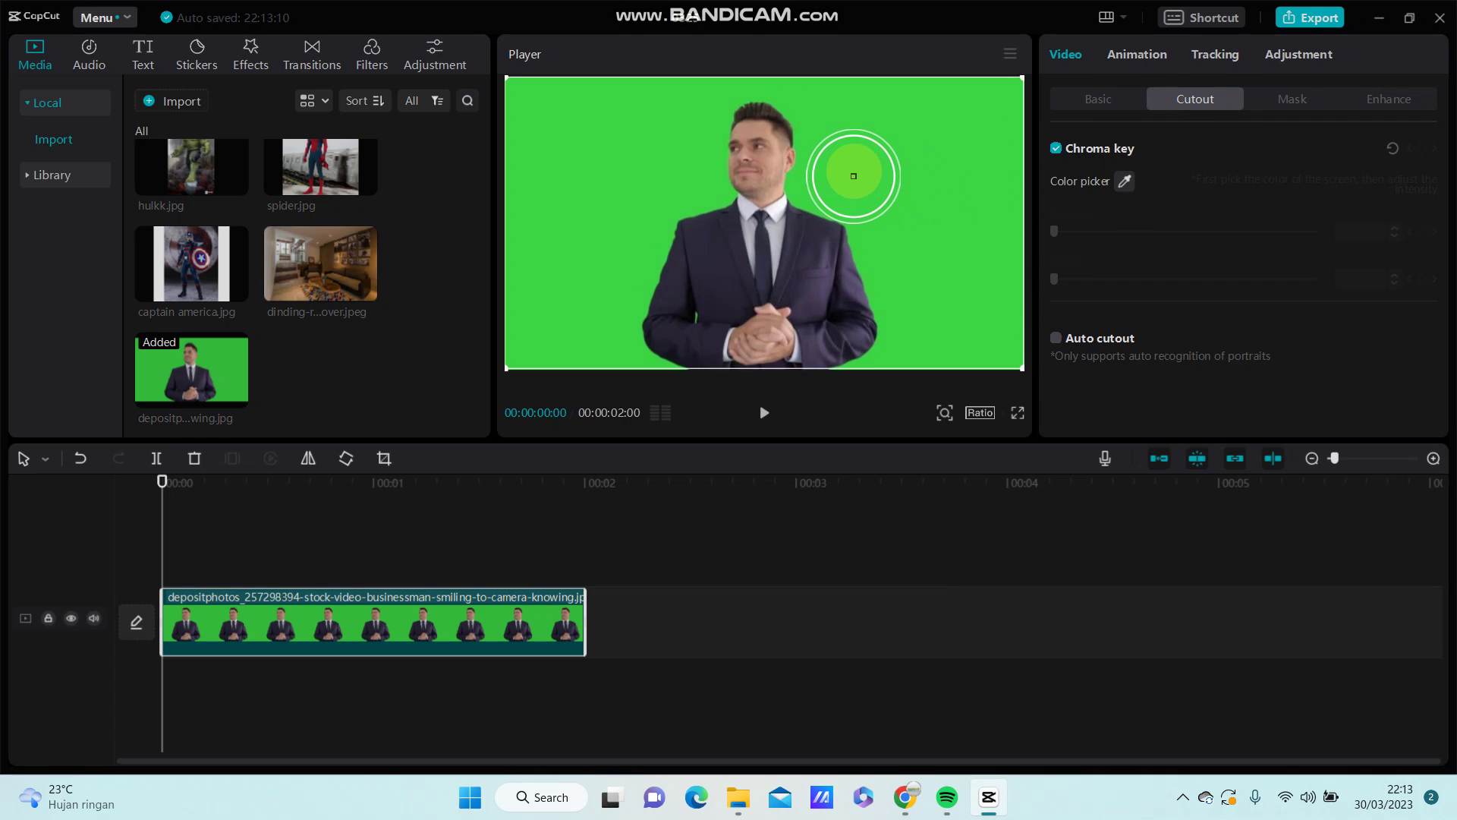
left_click(862, 152)
left_click_drag(1056, 232, 1153, 232)
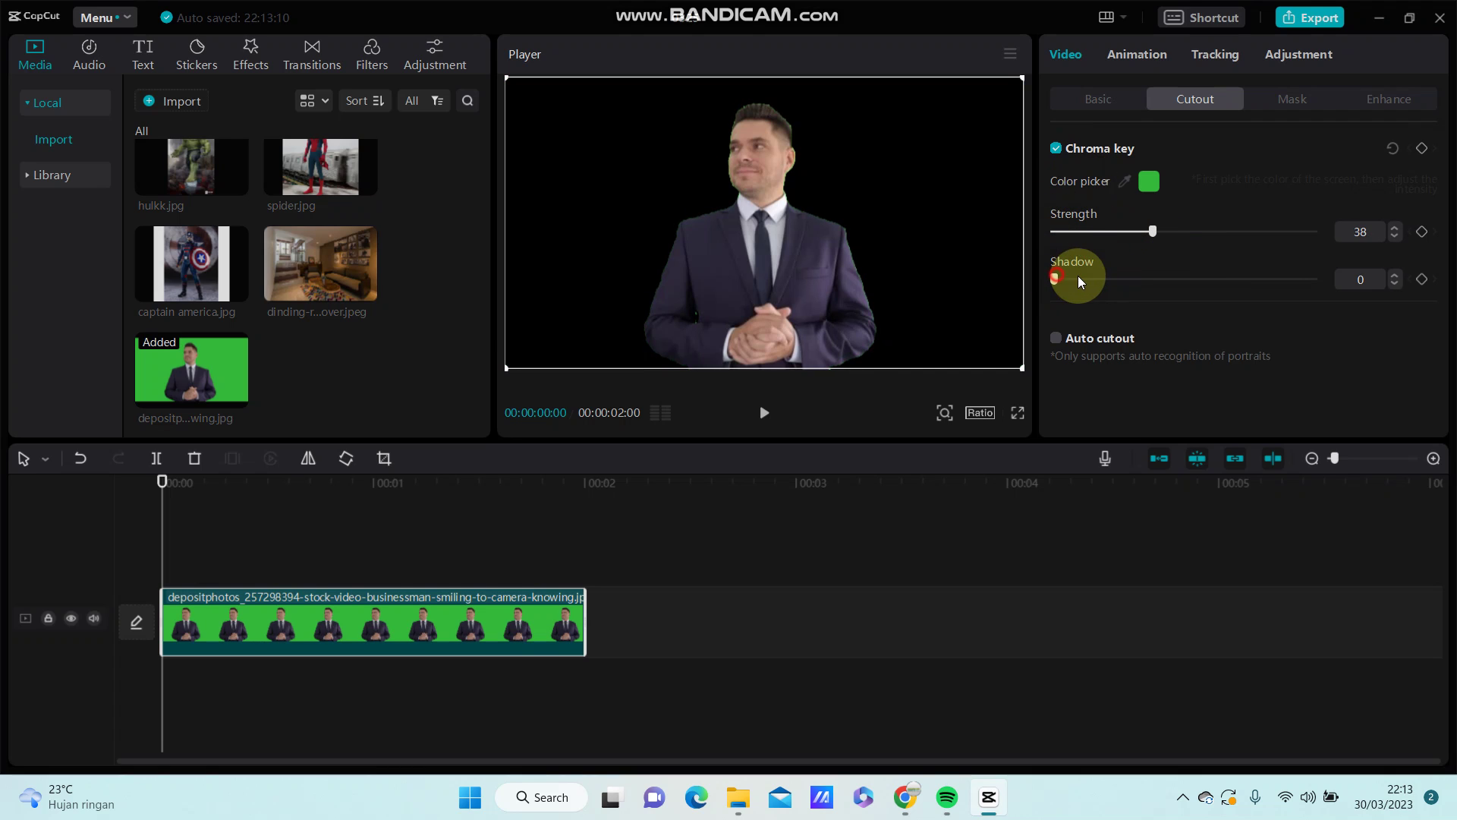
left_click_drag(1078, 277, 1211, 286)
left_click_drag(1194, 231, 1203, 231)
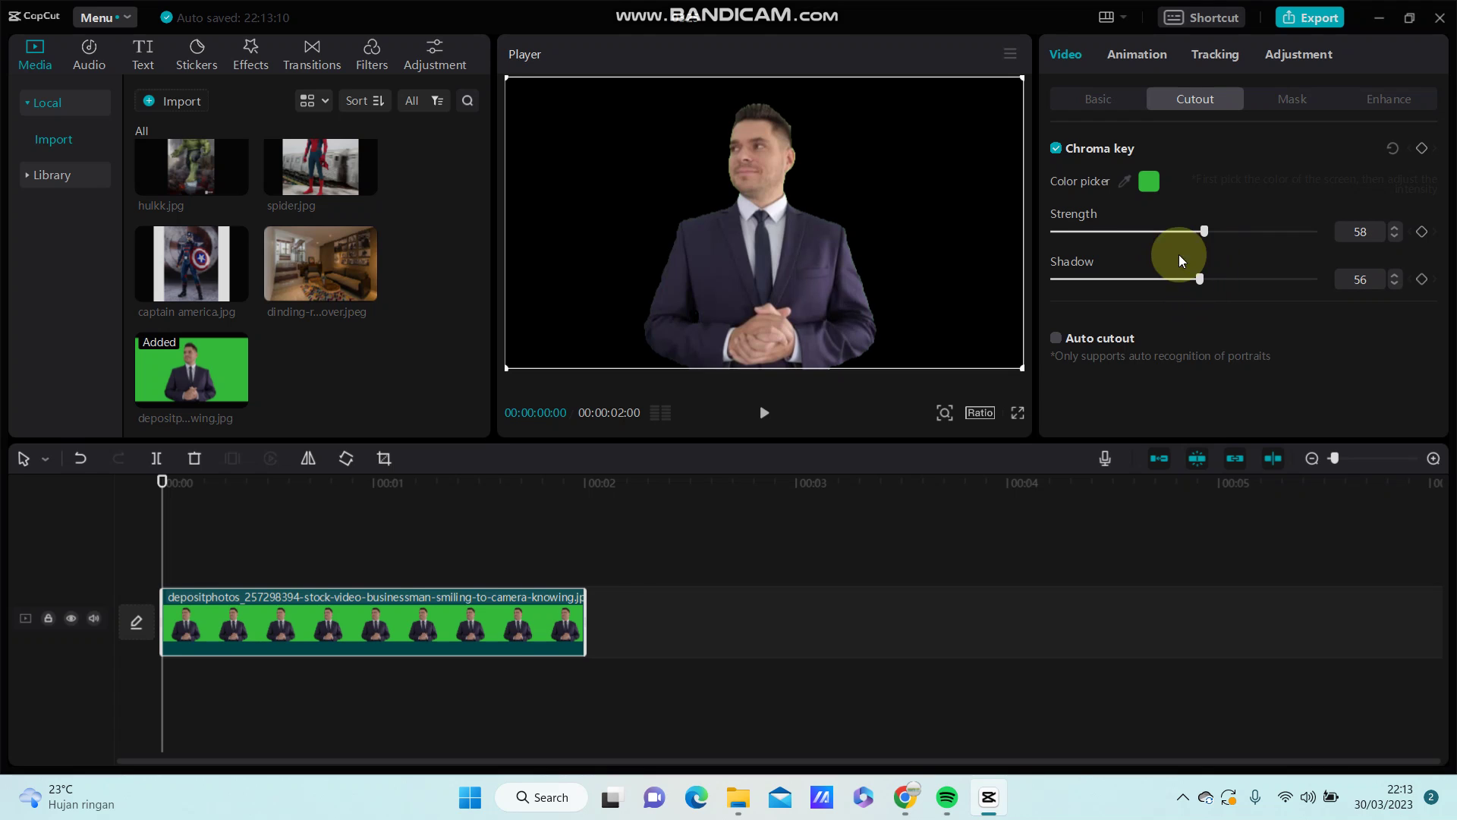
Set the Basic canvas to a solid white Color background
left_click(1109, 101)
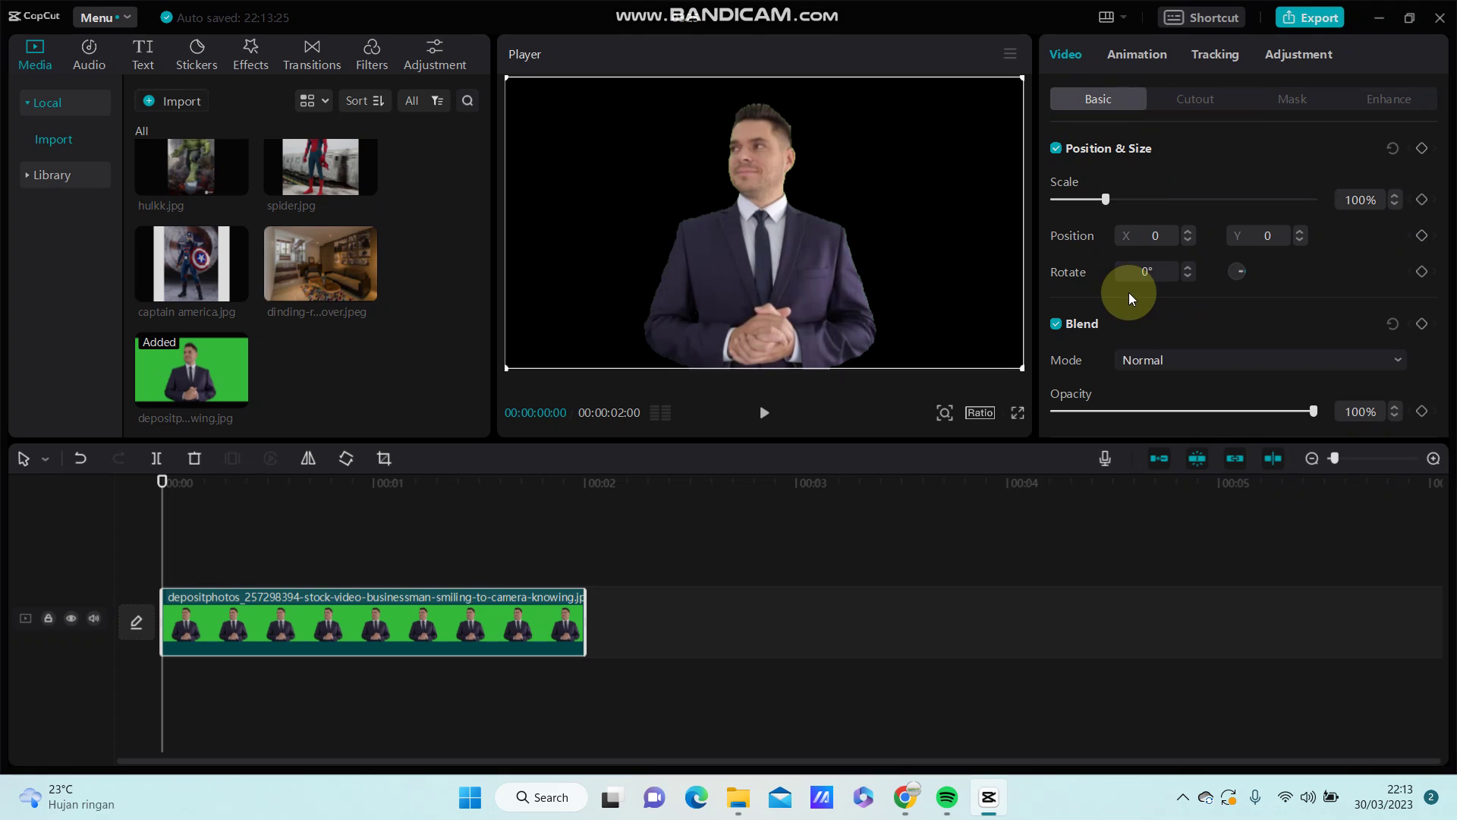
scroll(1128, 293, "down", 2)
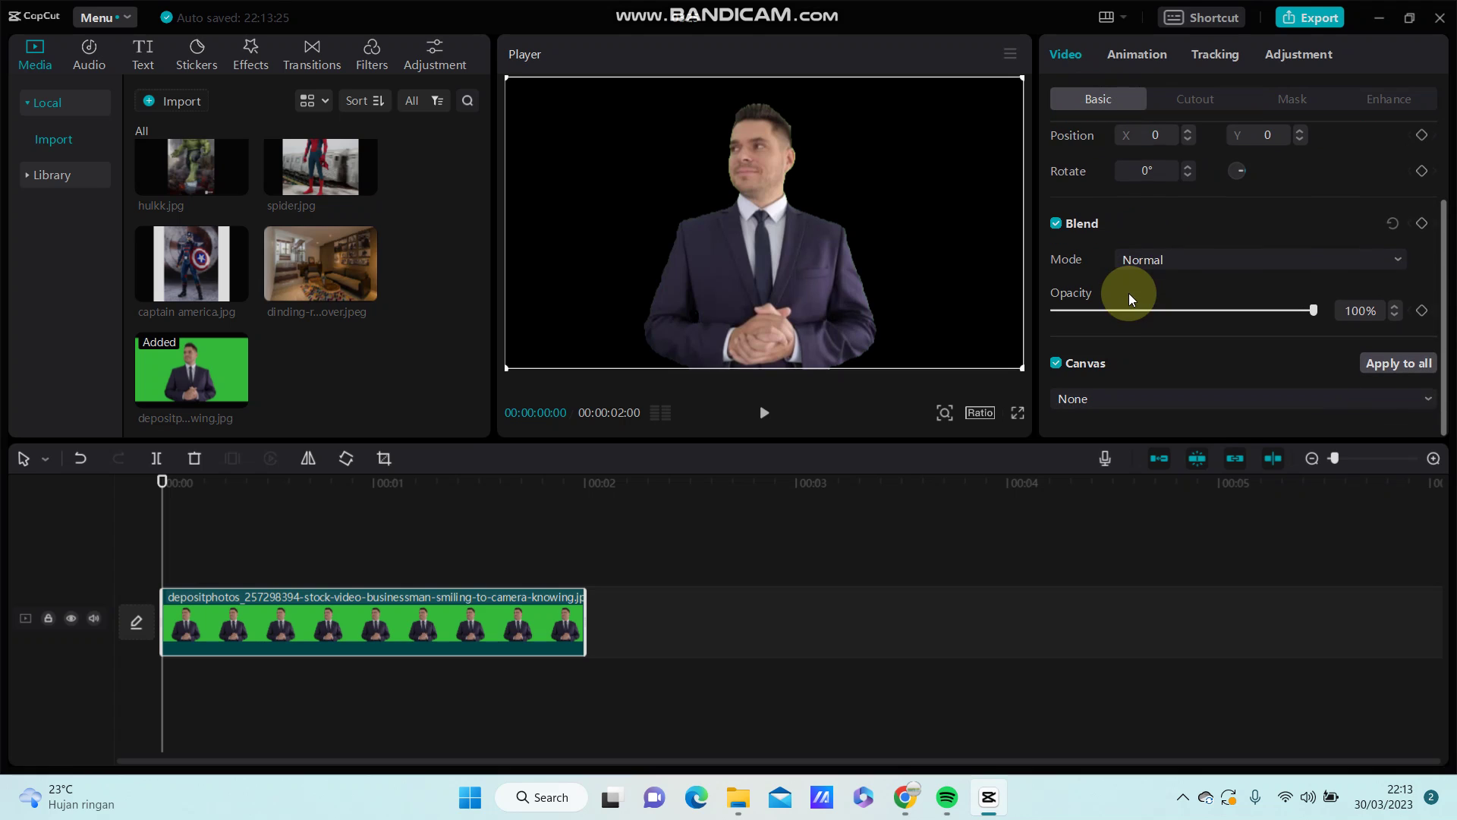
left_click(1099, 407)
left_click(1108, 491)
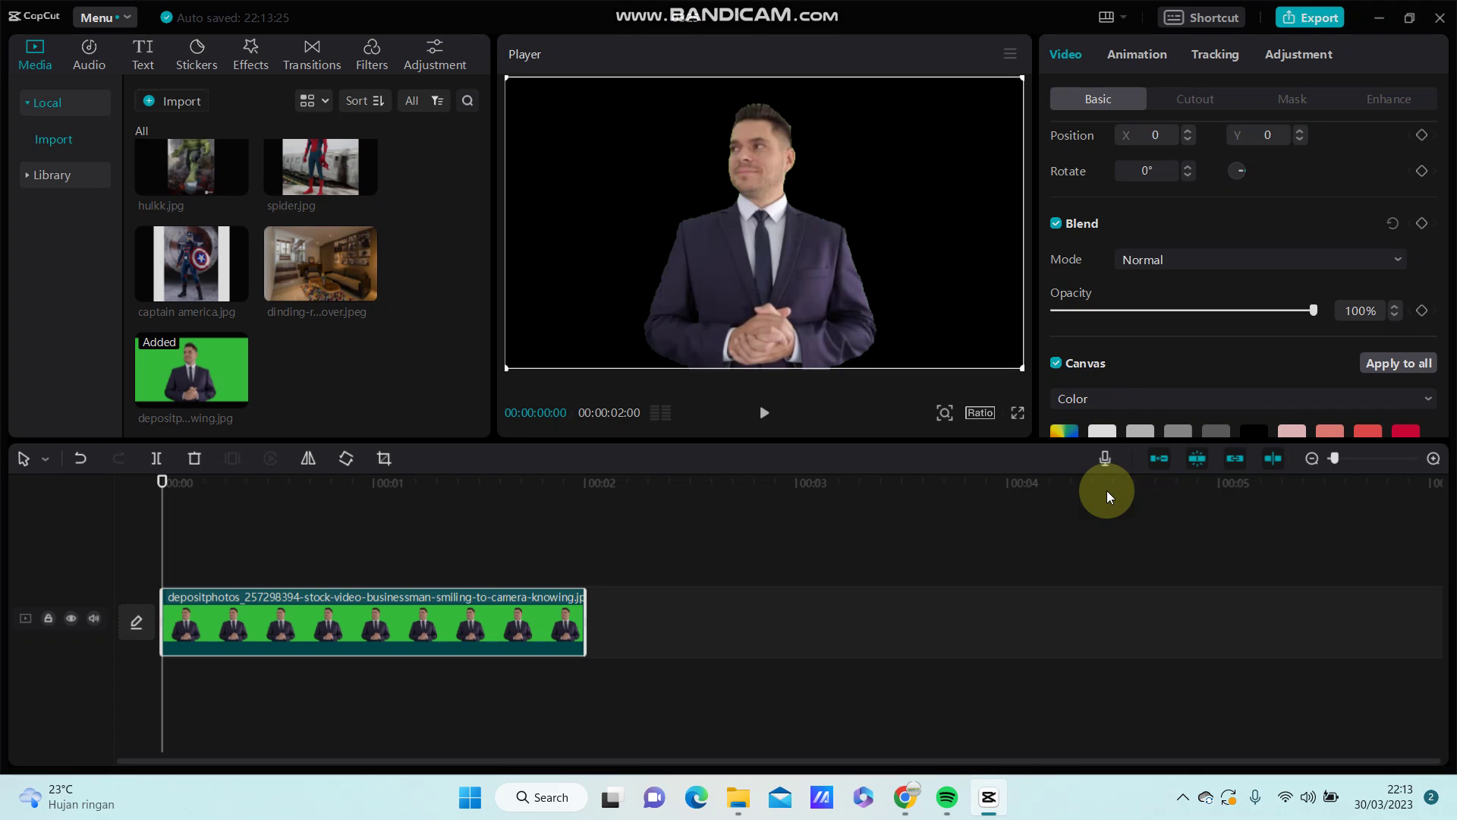
scroll(1098, 413, "down", 1)
scroll(1098, 413, "down", 1)
left_click(1111, 371)
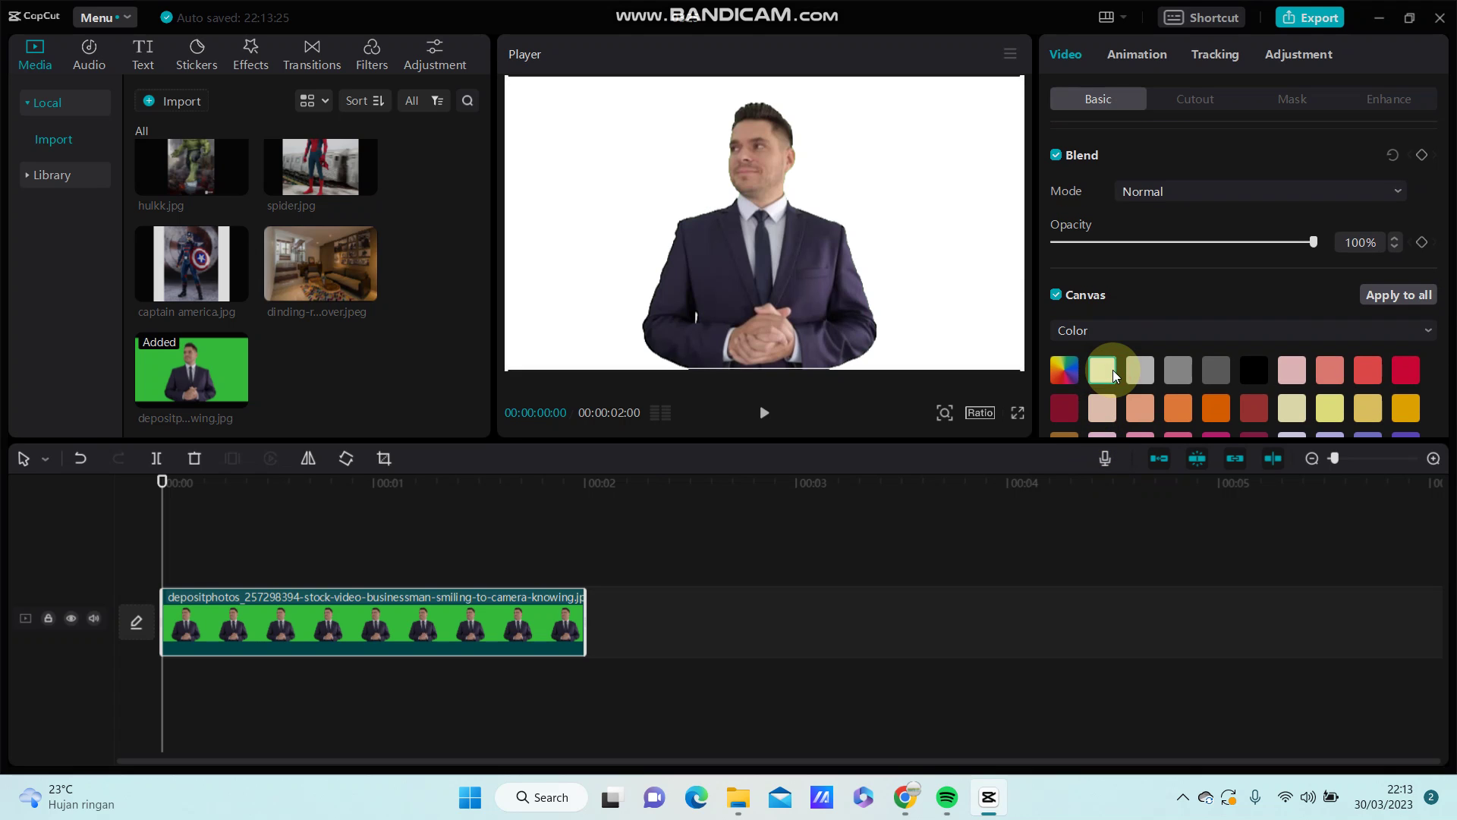